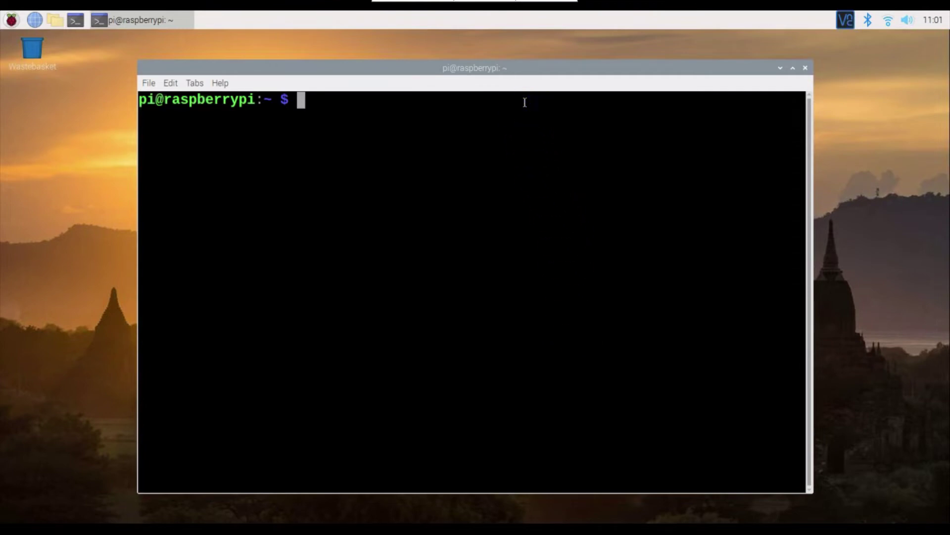
Run 'sudo apt-get install midori', fixing the package-name typo, up to the 11-package prompt
text(sudo ap)
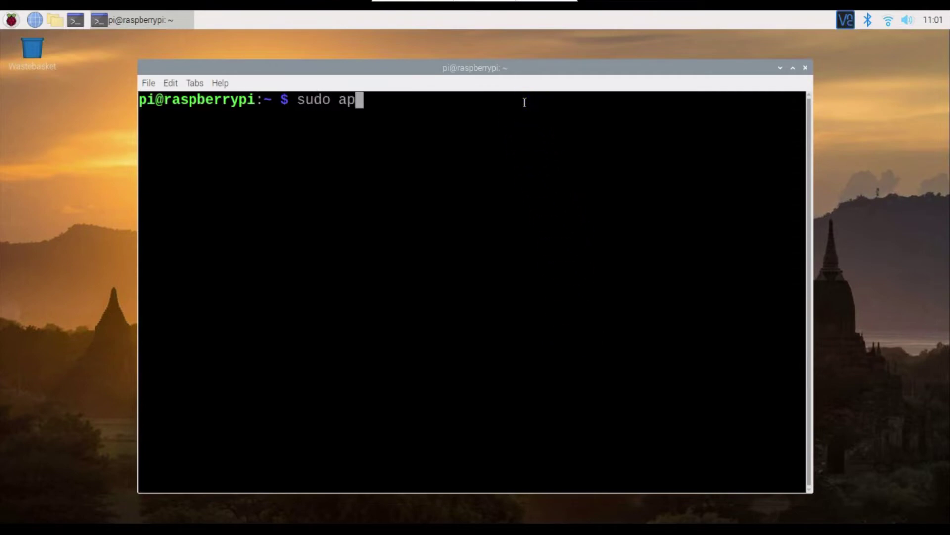
text(t-get i)
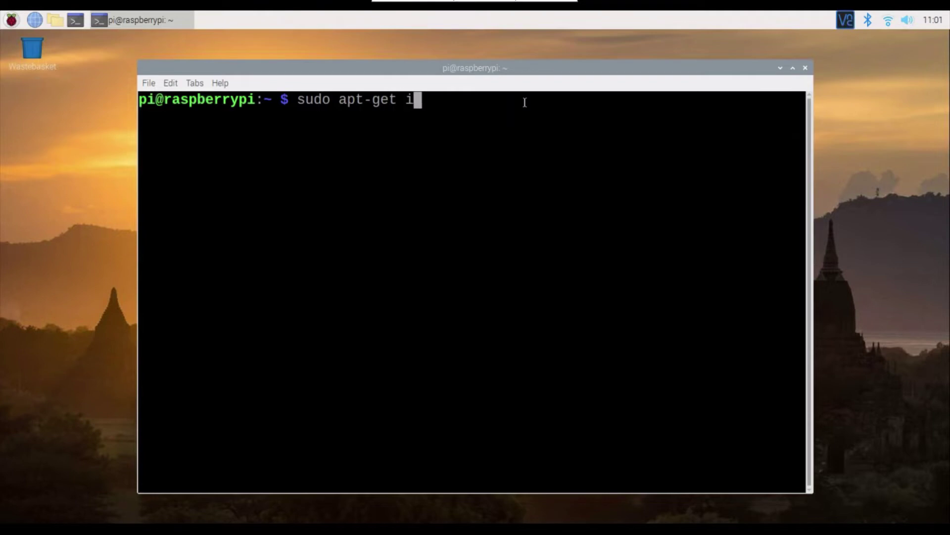
text(nstall mod)
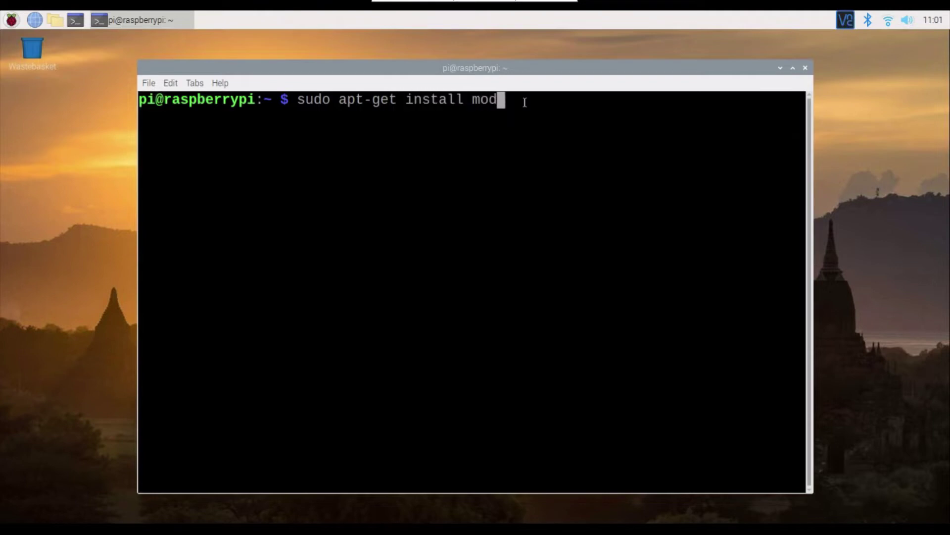
key(BackSpace)
key(BackSpace)
text(idori)
key(Return)
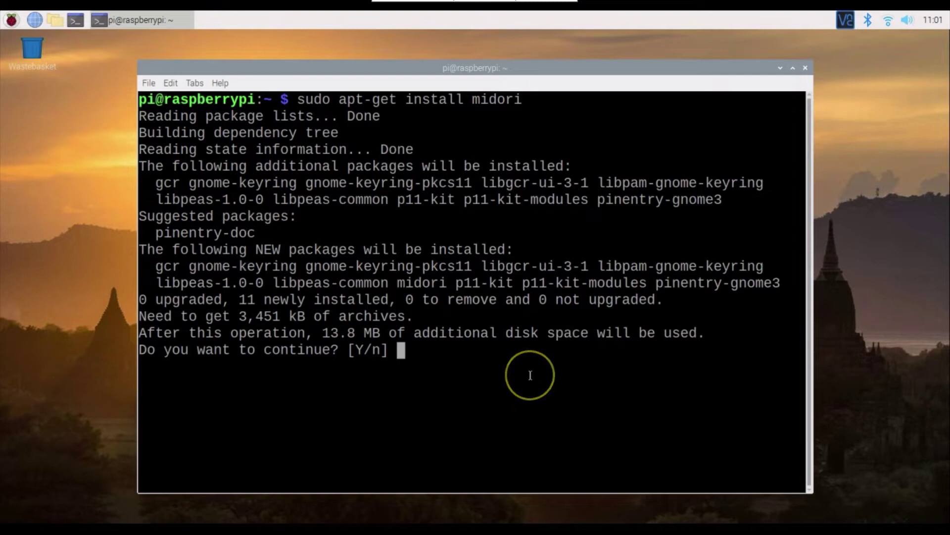
Answer 'y' to install Midori 7.0-2 and its dependencies, letting apt-get finish
text(y)
key(Return)
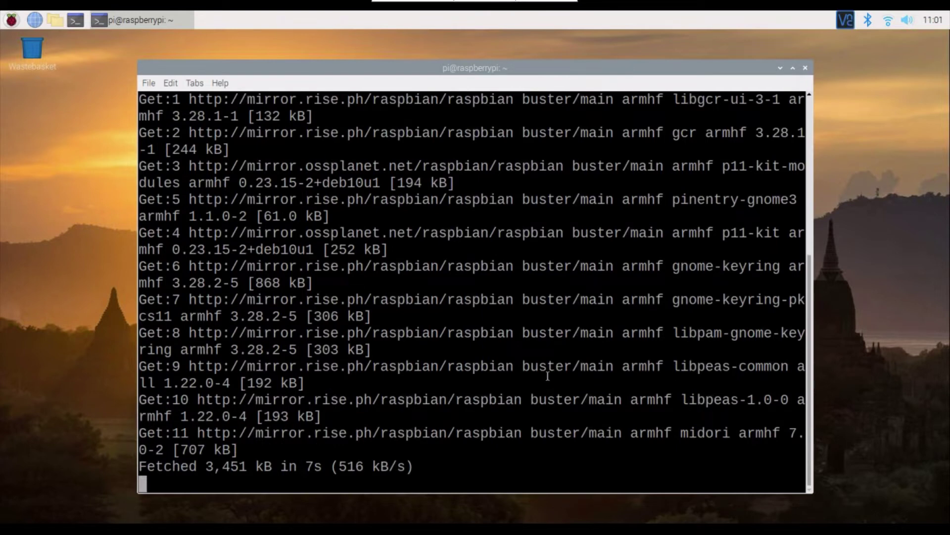
click(470, 420)
click(471, 440)
click(467, 463)
click(532, 463)
click(907, 305)
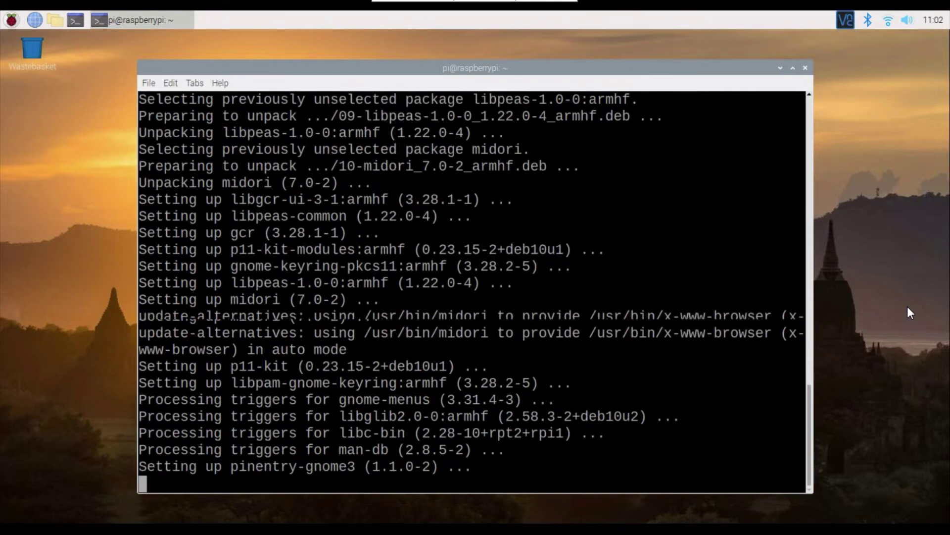
click(439, 392)
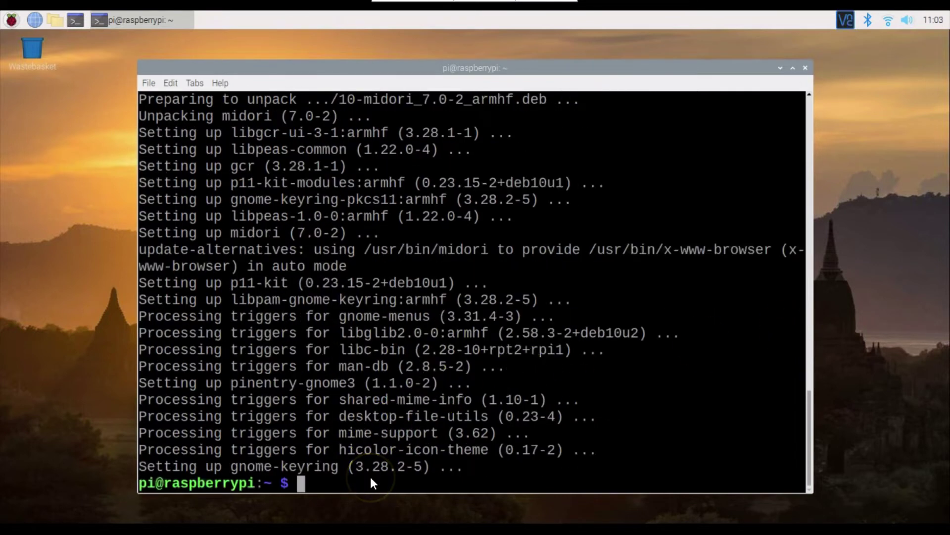
Close the terminal and launch Midori from the Raspberry Pi menu's Internet section
click(805, 69)
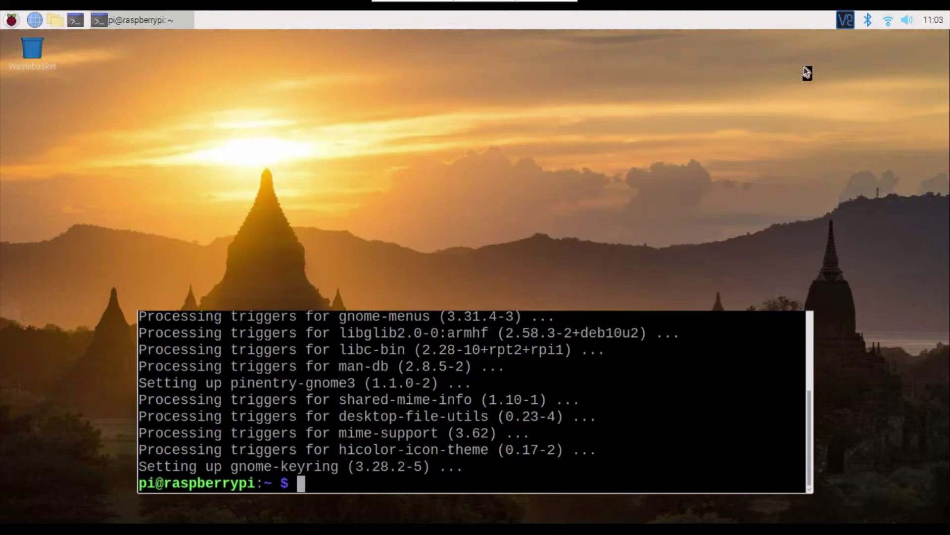
click(11, 25)
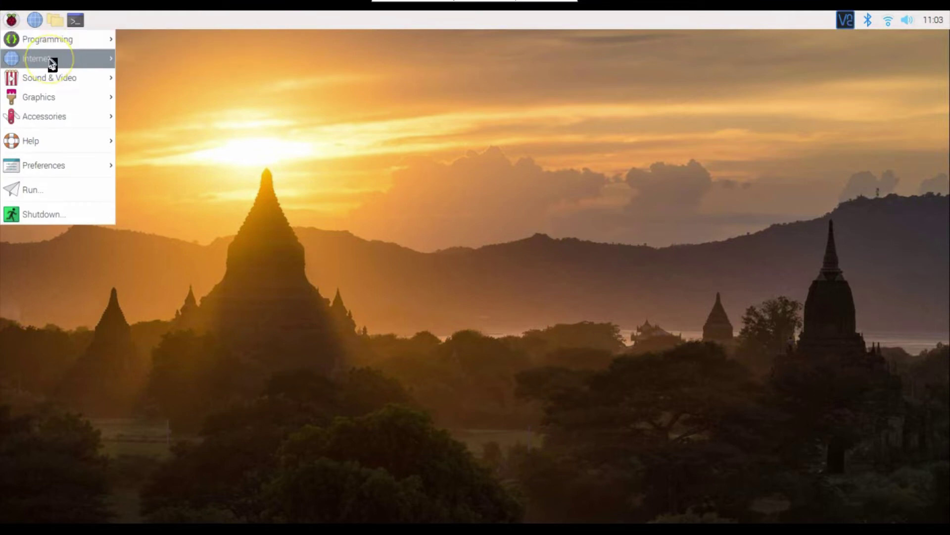
mouse_move(81, 61)
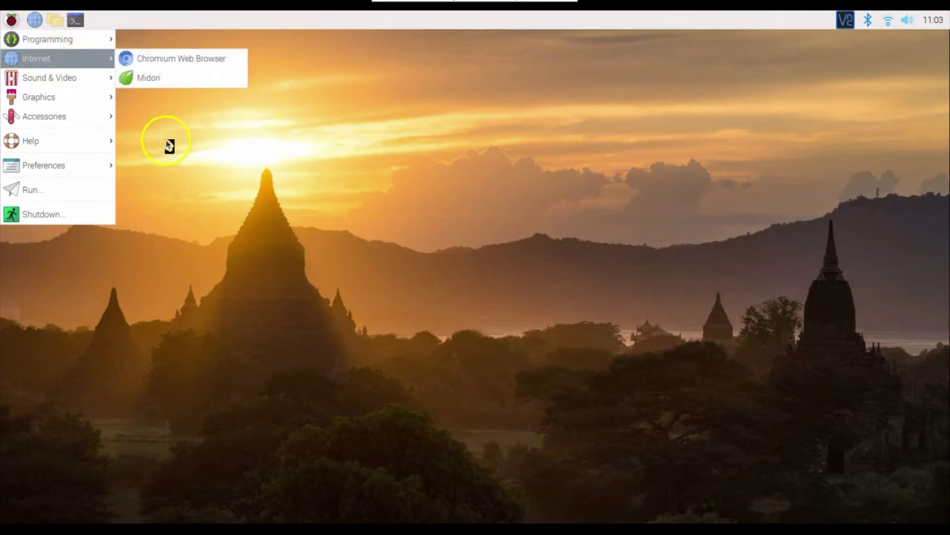
click(154, 80)
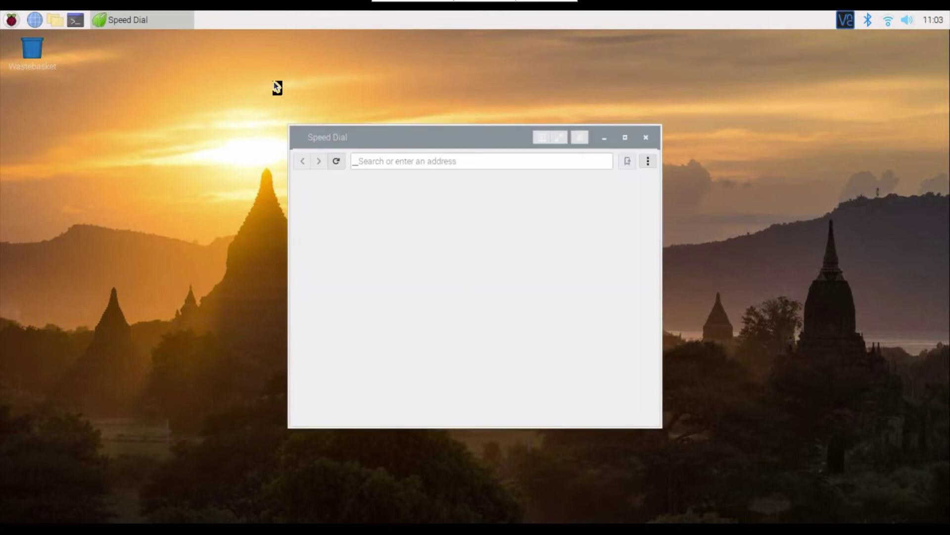
Search DuckDuckGo for 'googl' from Midori's address bar and maximize the browser window
click(404, 162)
click(422, 159)
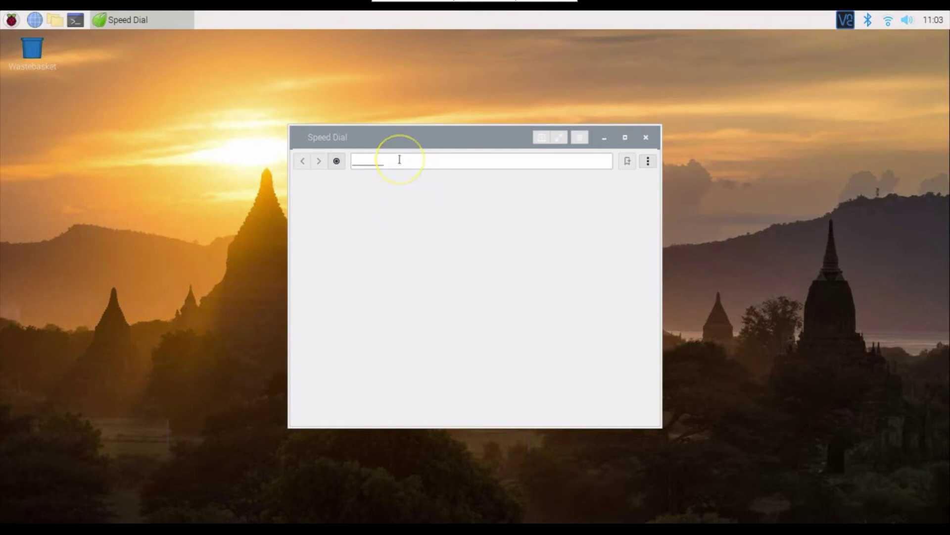
text(googl)
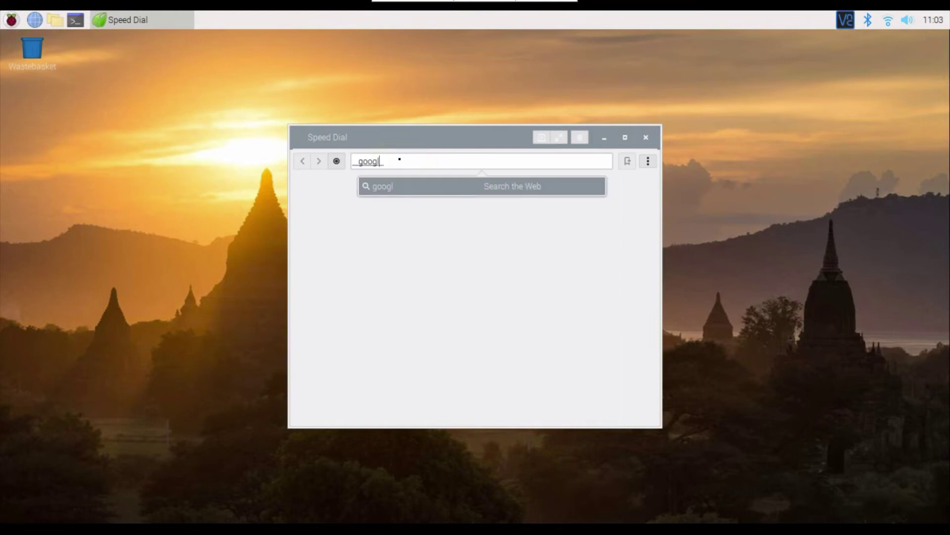
click(415, 186)
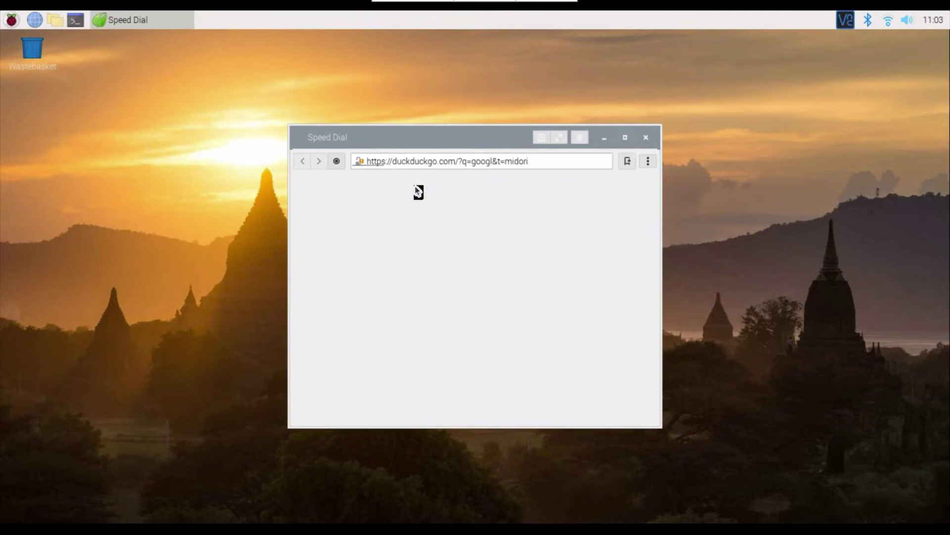
click(624, 139)
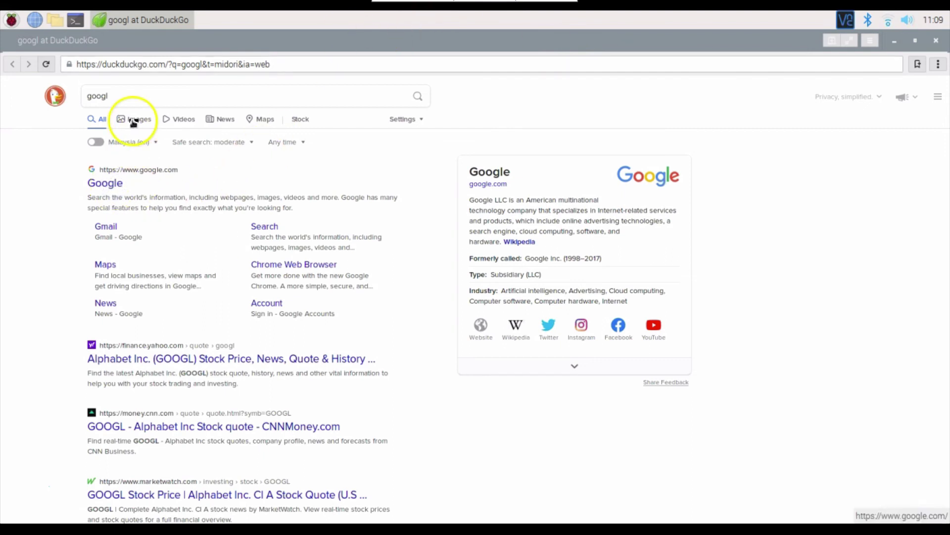
Follow the Google result in the DuckDuckGo results to load google.com
click(133, 99)
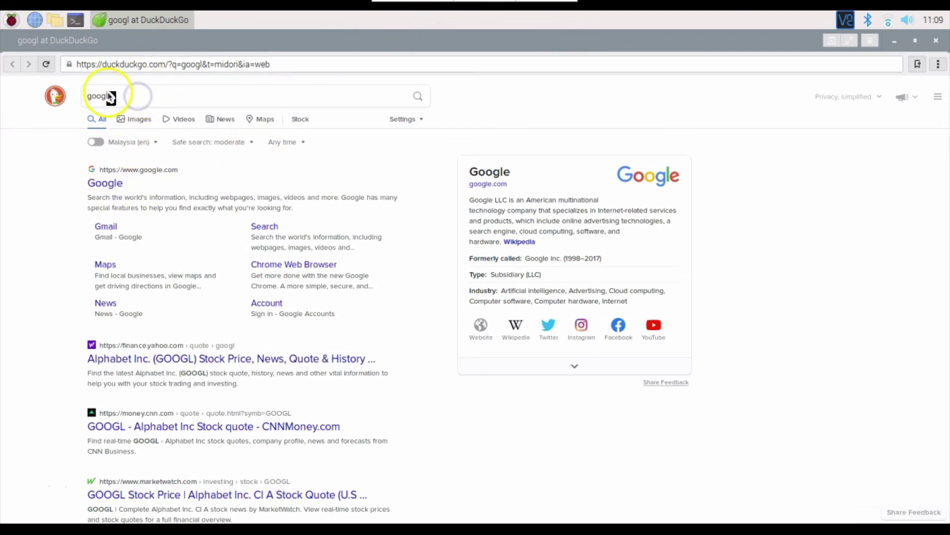
click(397, 179)
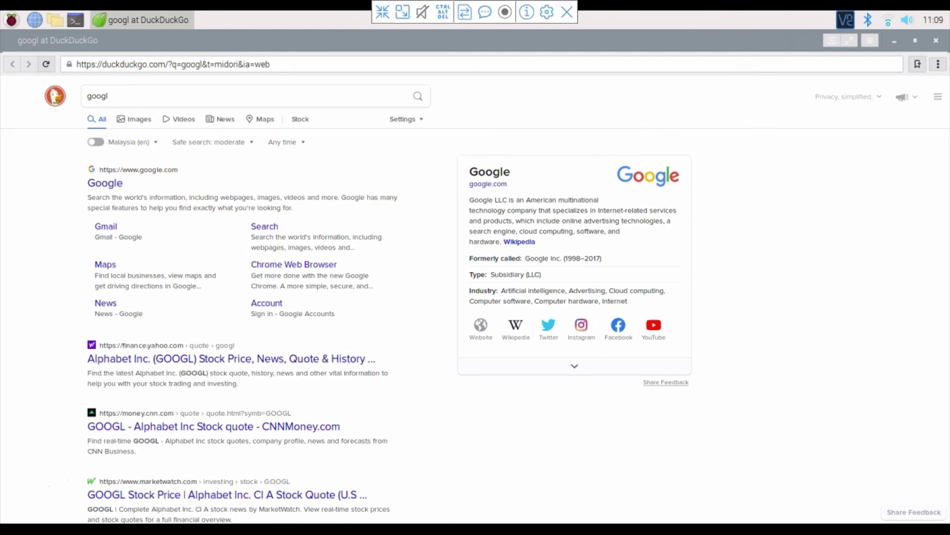
click(604, 110)
click(248, 99)
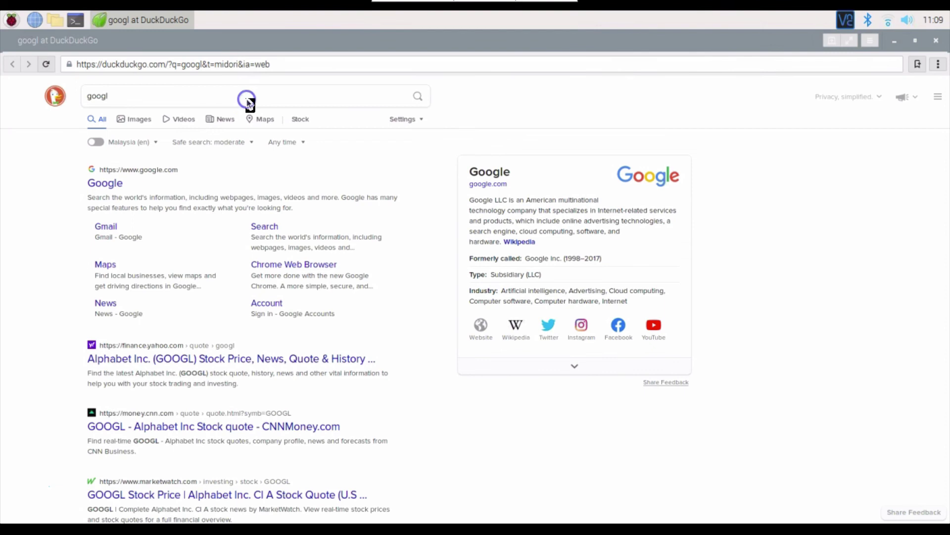
click(100, 96)
click(110, 182)
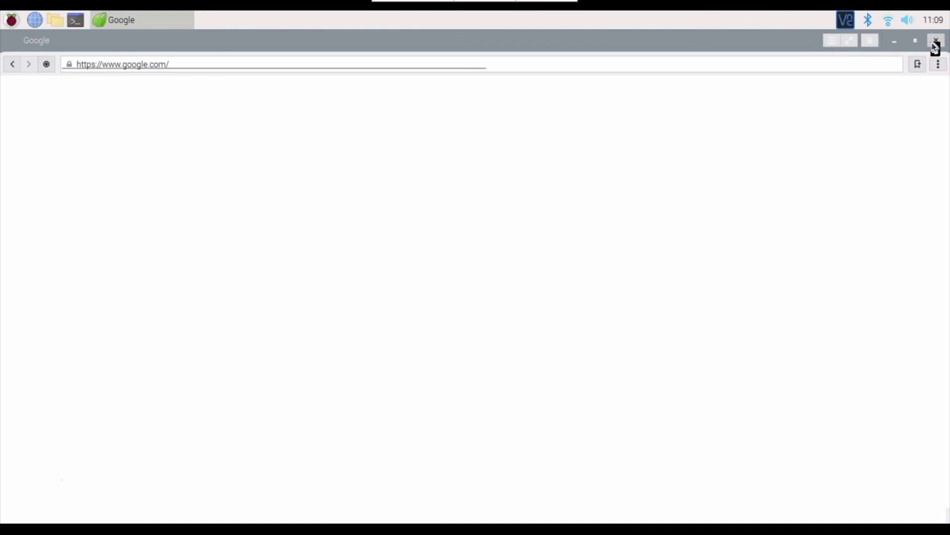
Close the Midori browser window
click(934, 45)
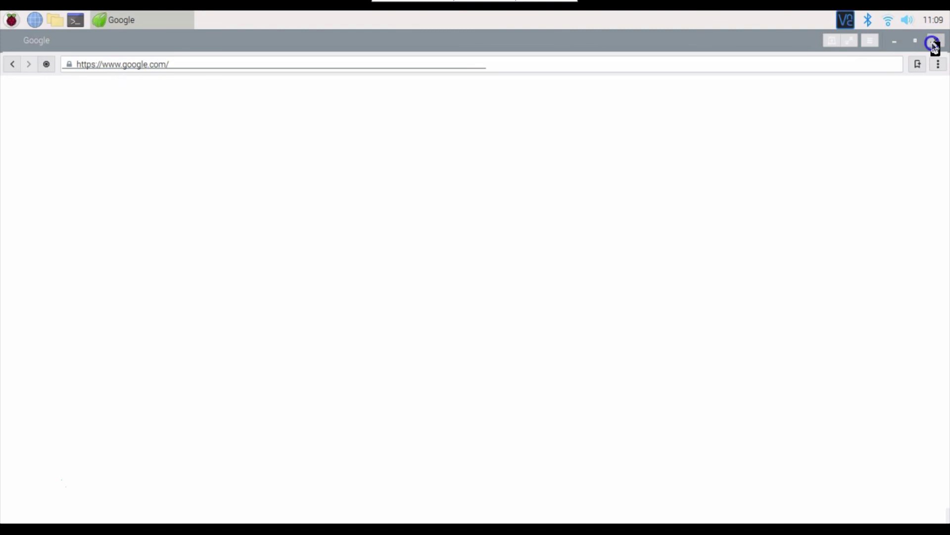